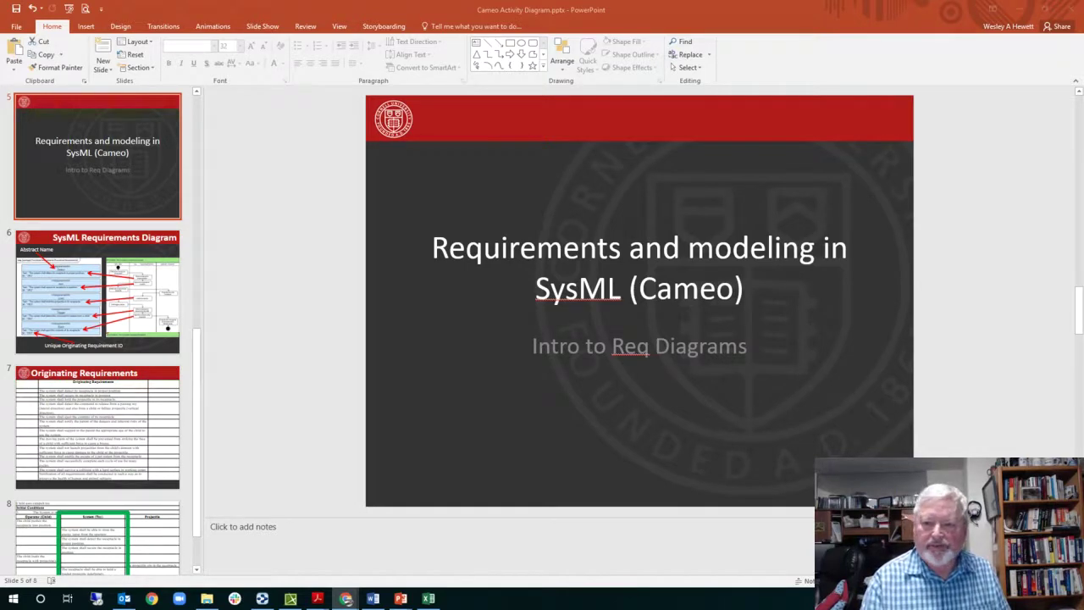
# - Scroll the slide thumbnails down to slide 6, SysML Requirements Diagram
pyautogui.scroll(-1, 593, 500)
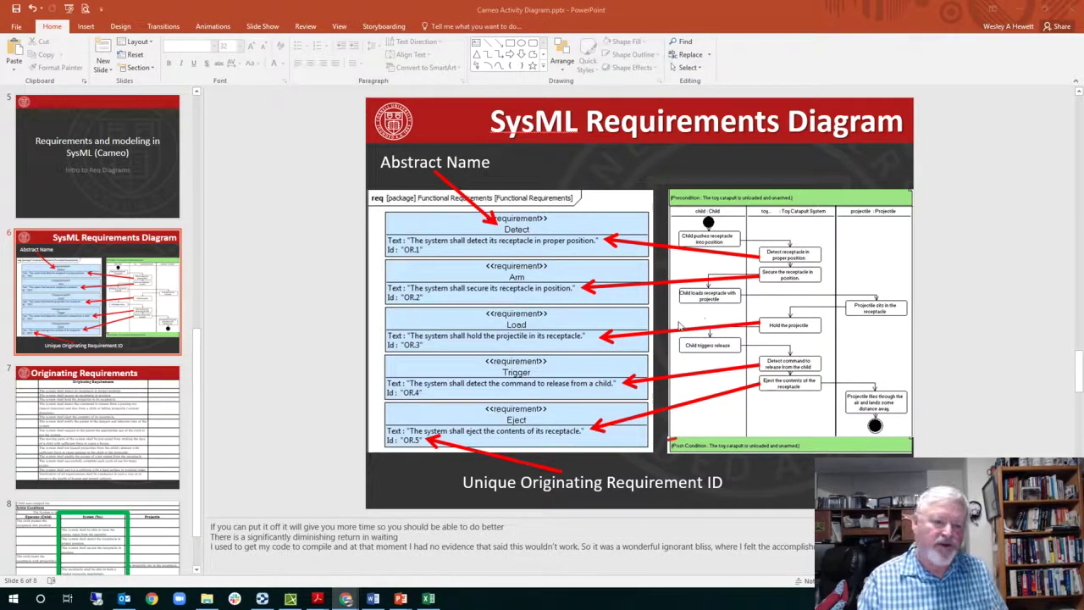
pyautogui.press('pagedown')
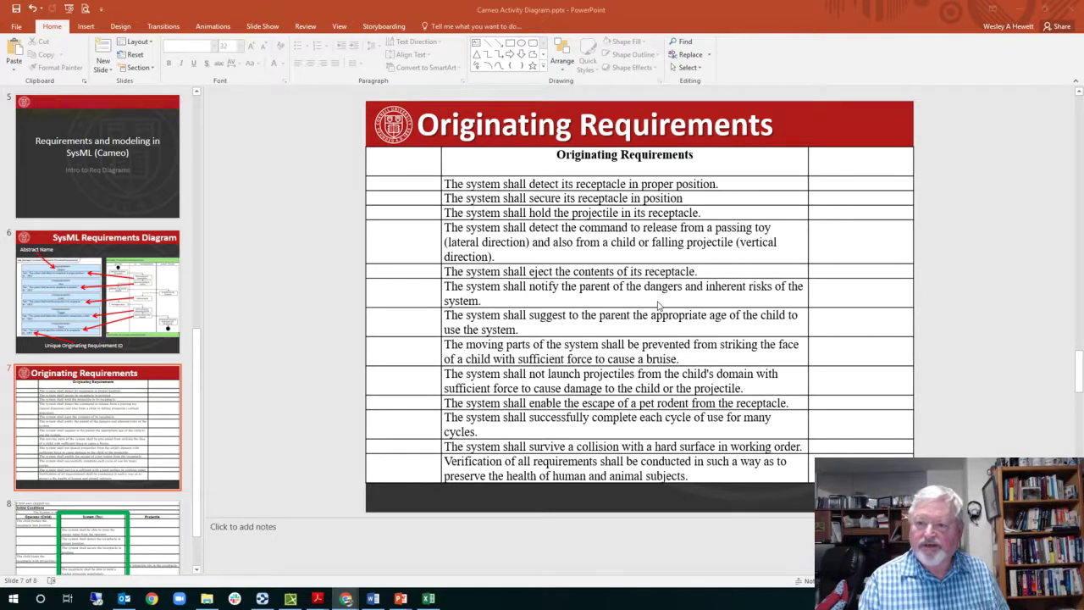
pyautogui.press('pagedown')
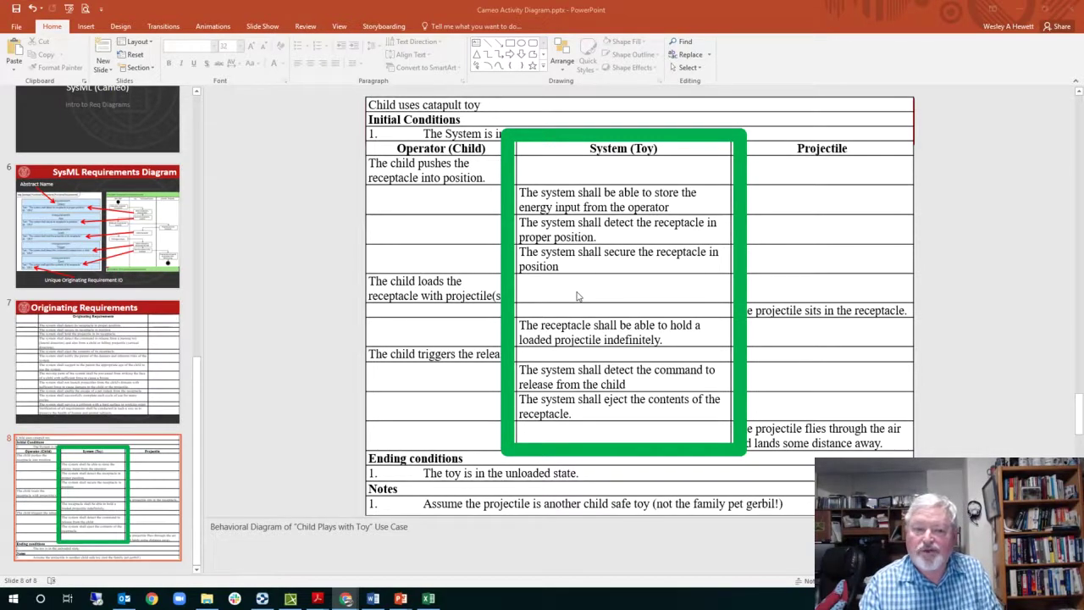
pyautogui.click(140, 229)
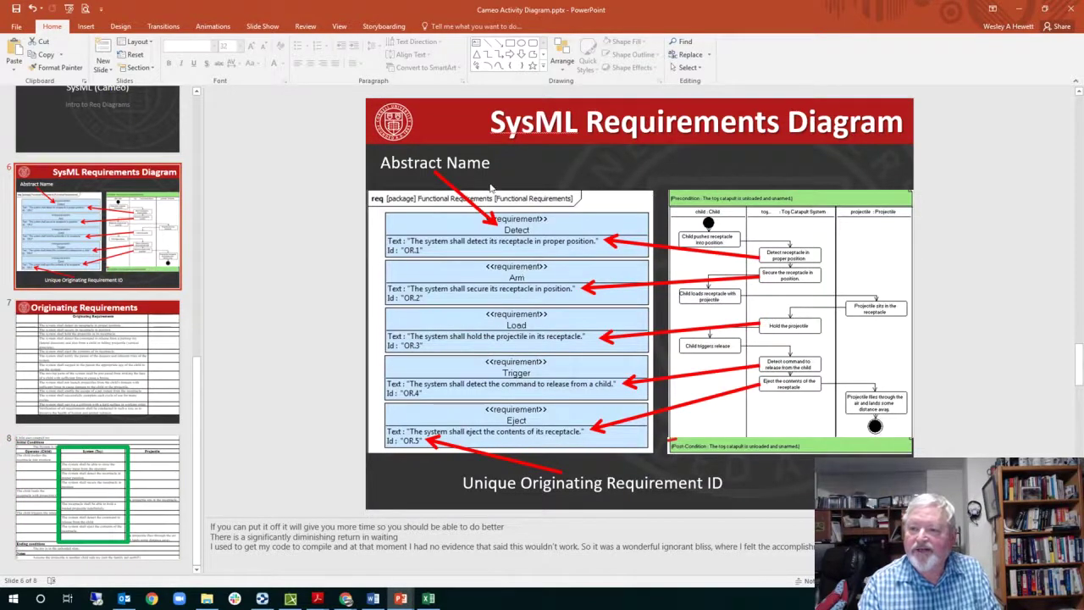
# - Minimize PowerPoint, then browse the create-element choices on the Model Toy root without creating anything
pyautogui.click(1018, 9)
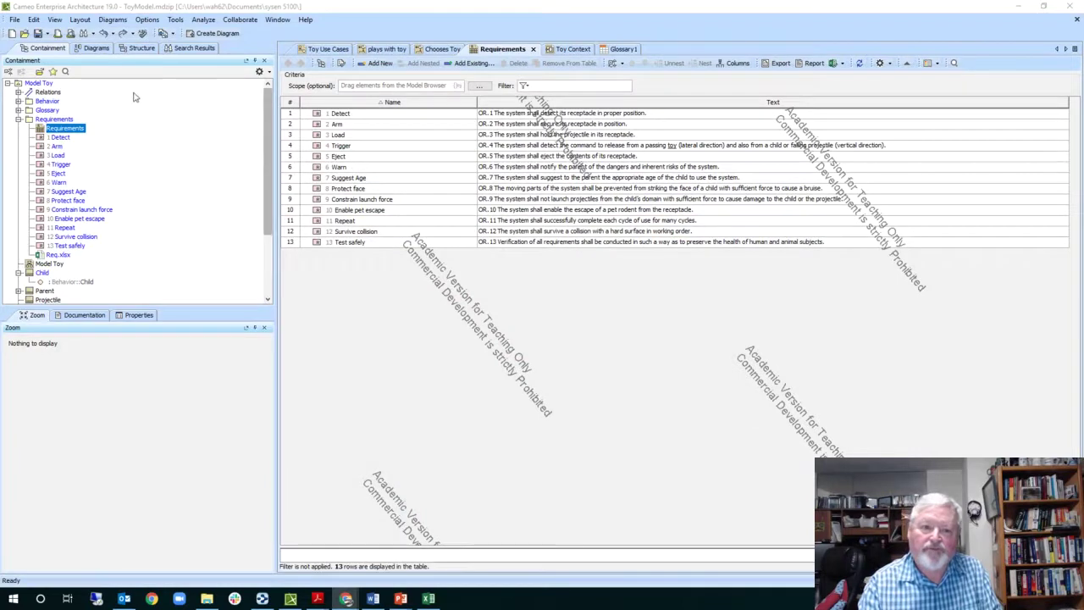
pyautogui.click(67, 121)
pyautogui.click(67, 120)
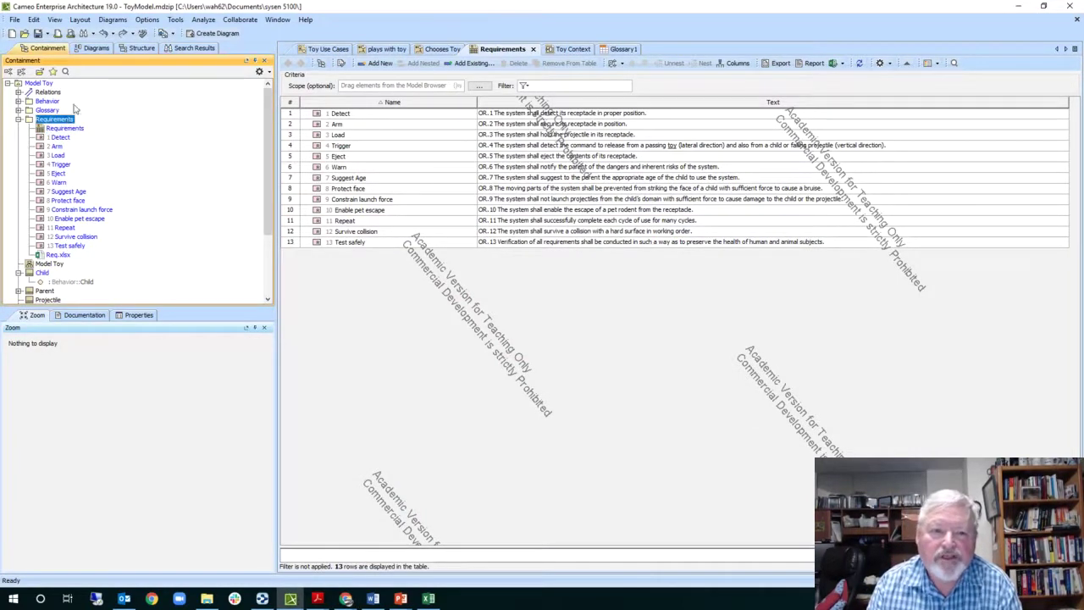
pyautogui.click(40, 83)
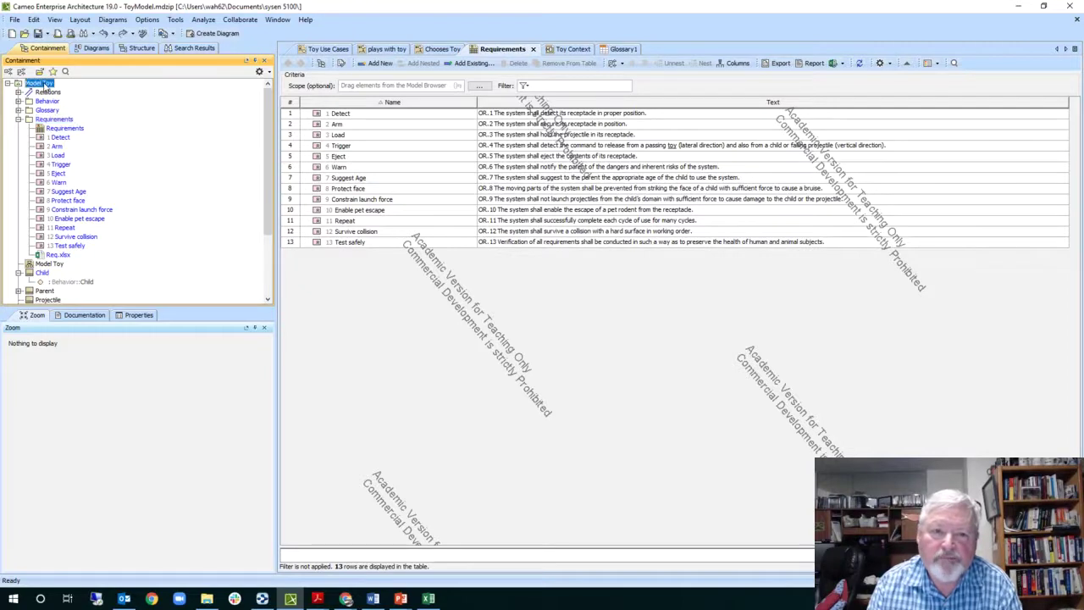
pyautogui.rightClick(42, 85)
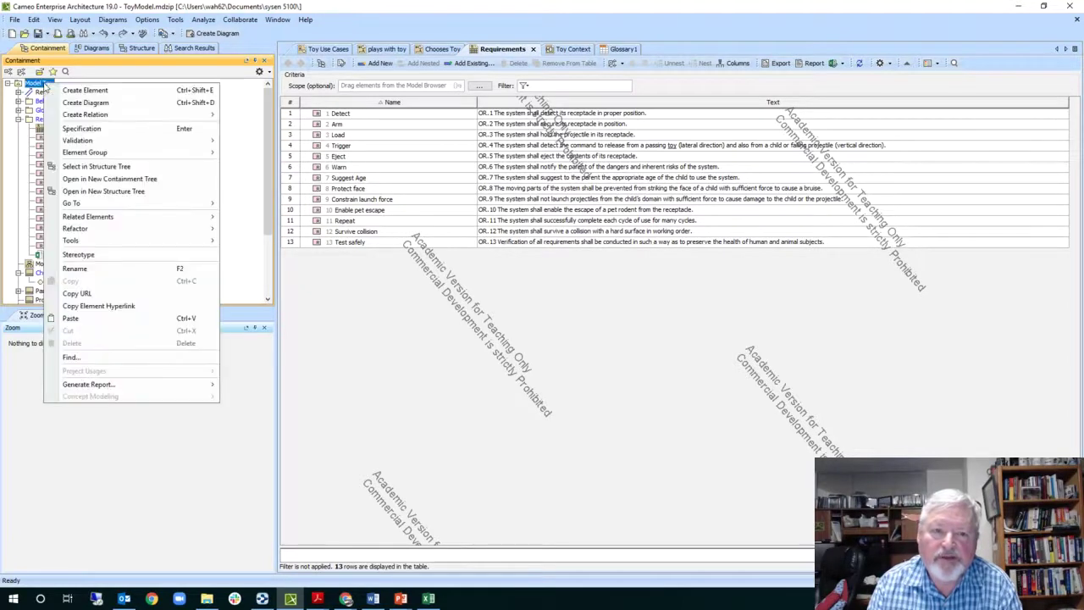
pyautogui.click(98, 93)
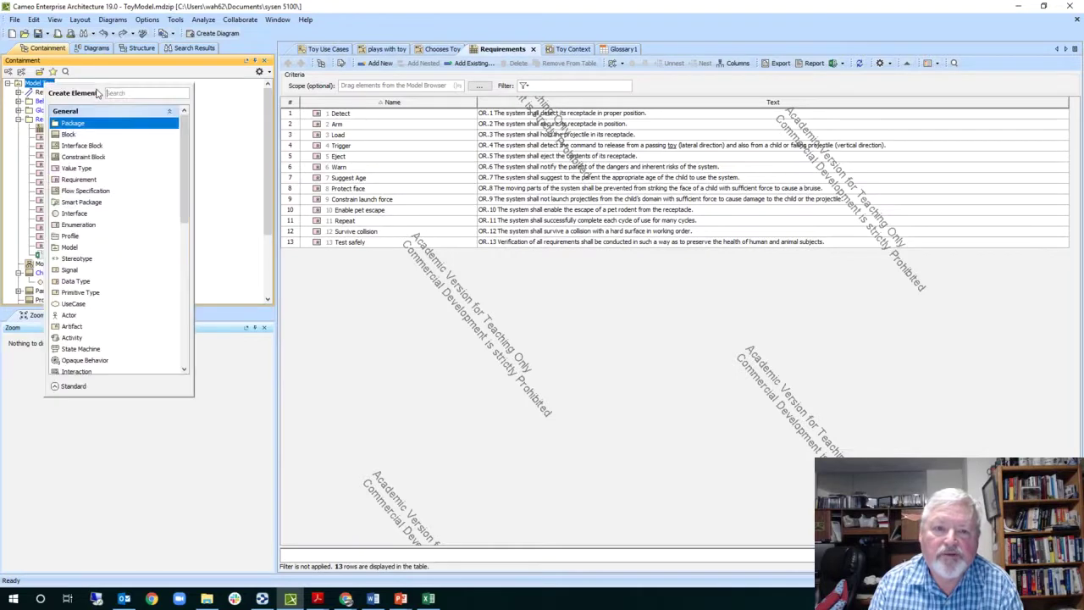
pyautogui.click(233, 174)
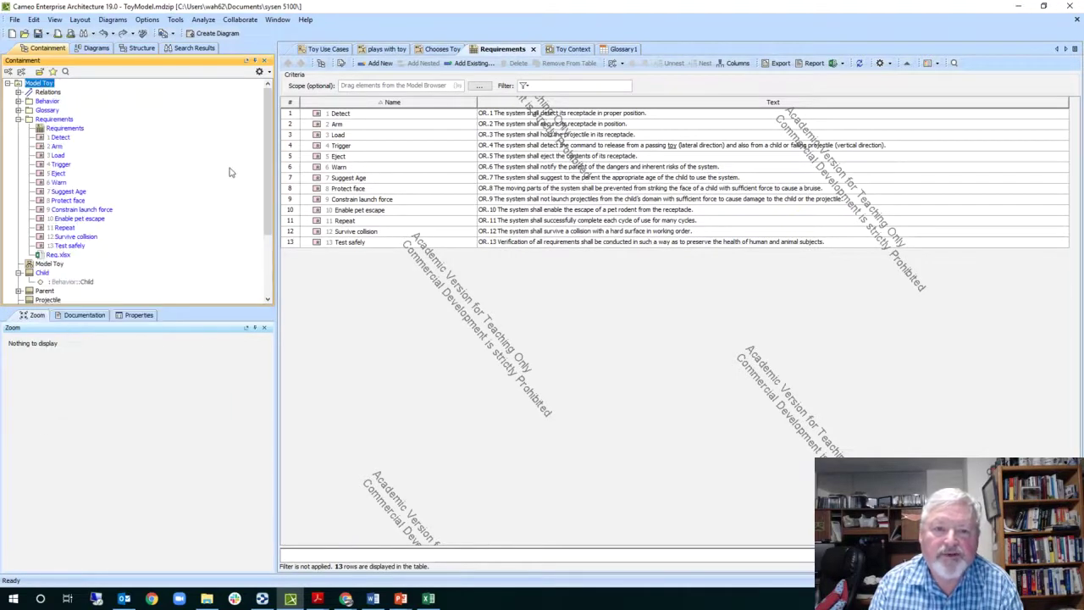
# - Browse the create-element choices for the Requirements package, dismiss them, and reopen its context menu
pyautogui.click(57, 119)
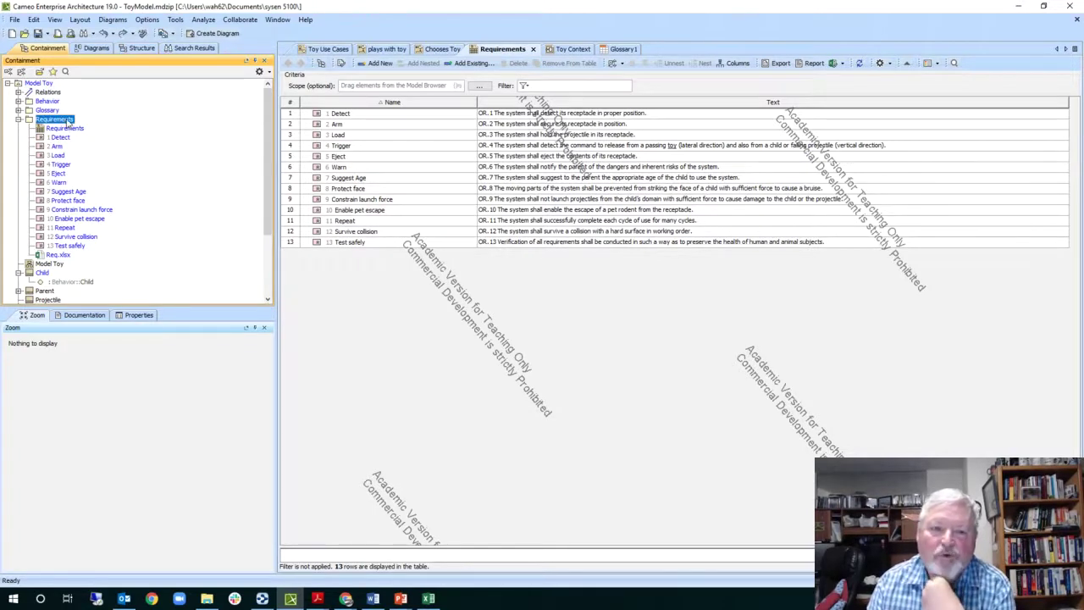
pyautogui.rightClick(68, 123)
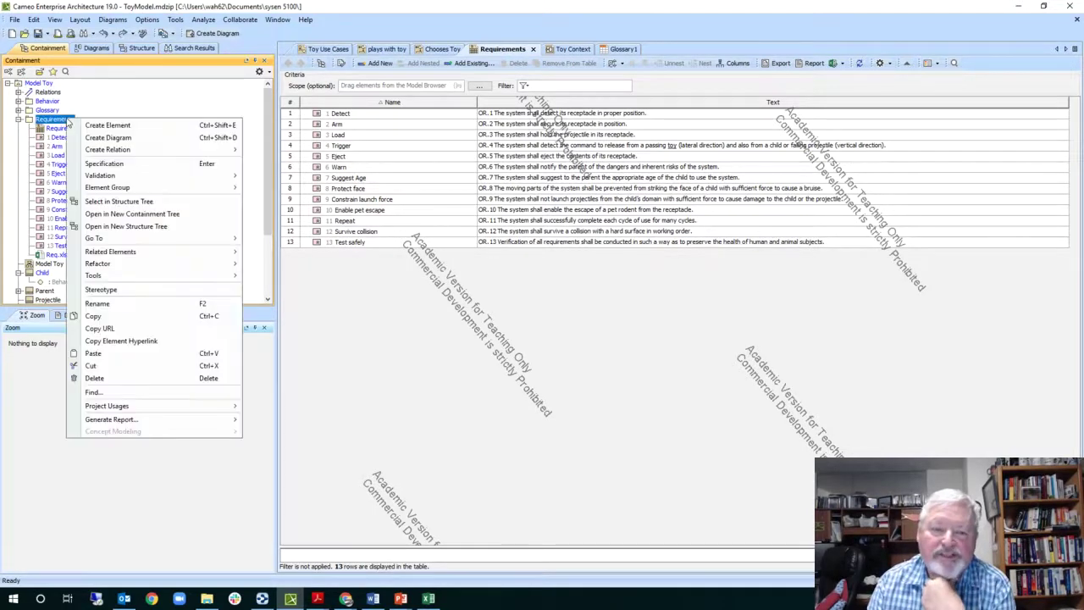
pyautogui.click(137, 127)
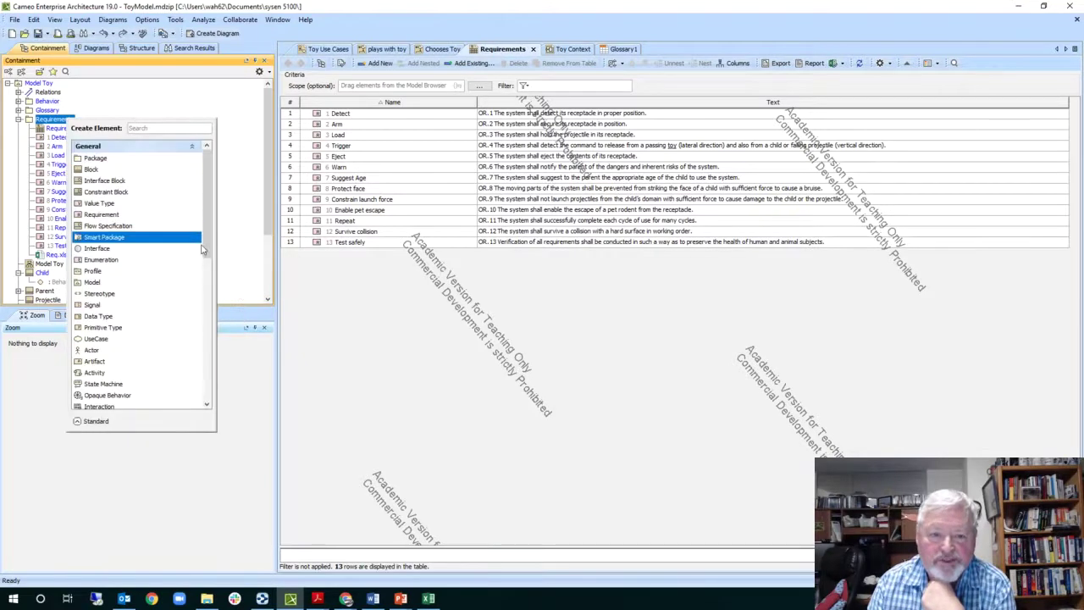
pyautogui.moveTo(205, 233); pyautogui.dragTo(204, 286)
pyautogui.press('Escape')
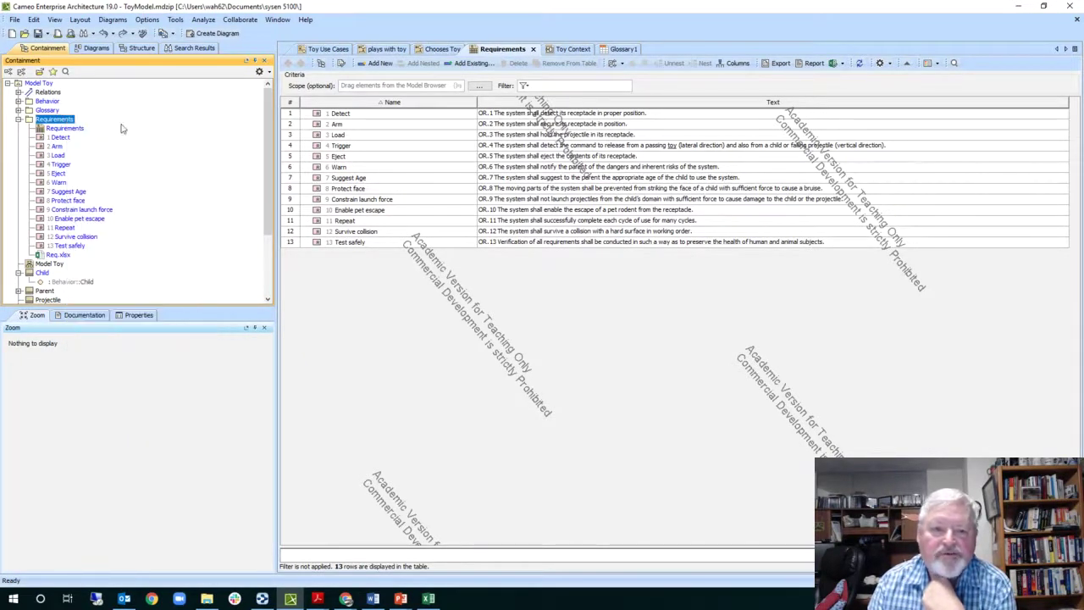
pyautogui.rightClick(69, 120)
# - Open the Create Diagram list for Requirements, then close it without choosing Requirement Diagram
pyautogui.click(114, 137)
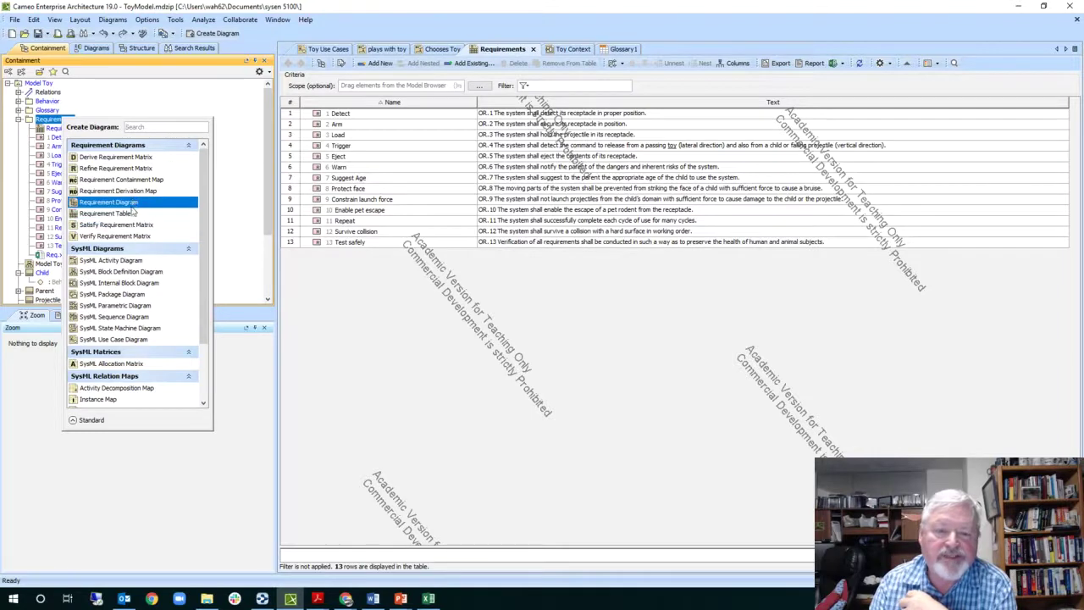
pyautogui.click(248, 213)
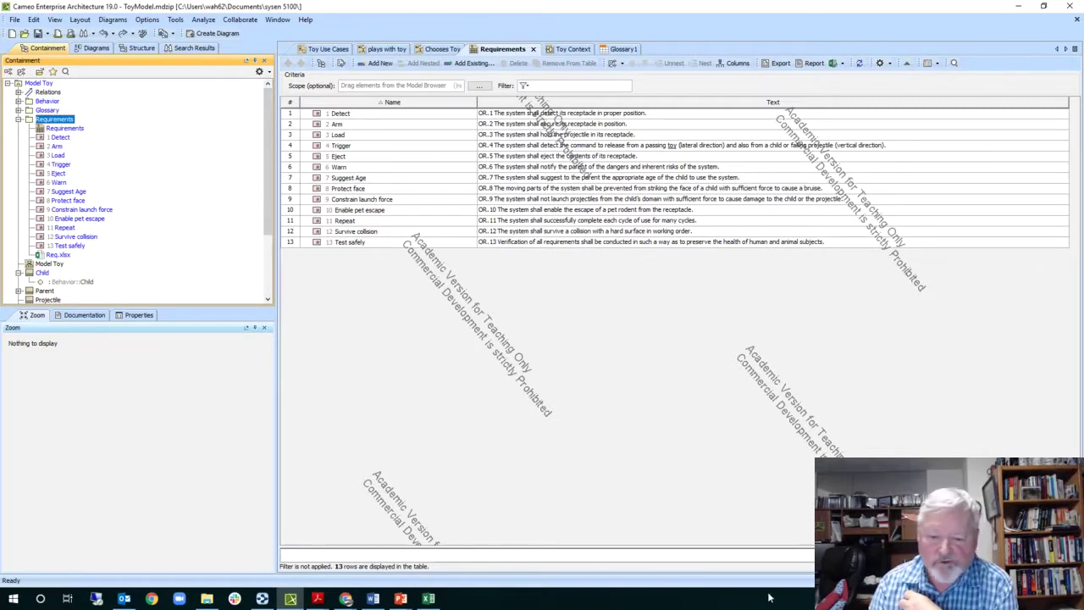
pyautogui.click(429, 598)
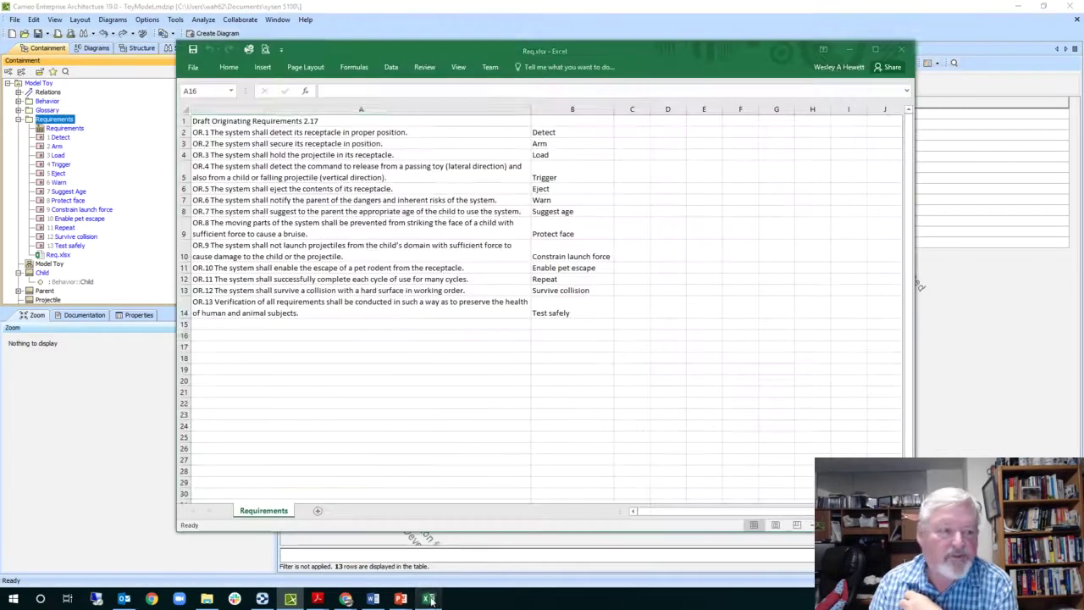
pyautogui.moveTo(369, 45); pyautogui.dragTo(119, 65)
pyautogui.hotkey('alt', 'Tab')
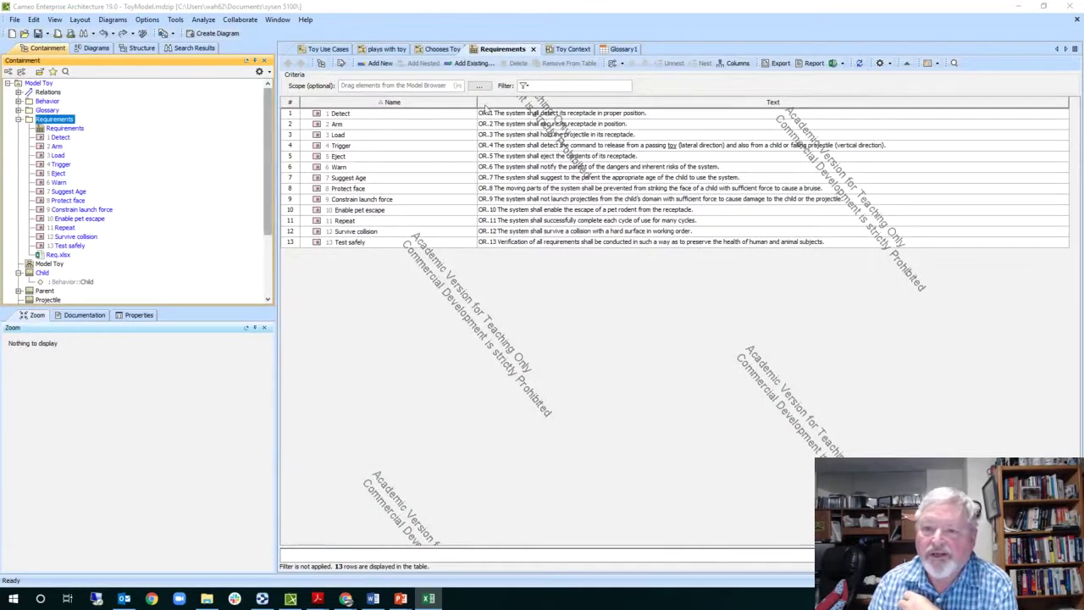
# - Add a plain Requirement as row 14, undo it, and select the Requirements table
pyautogui.click(376, 65)
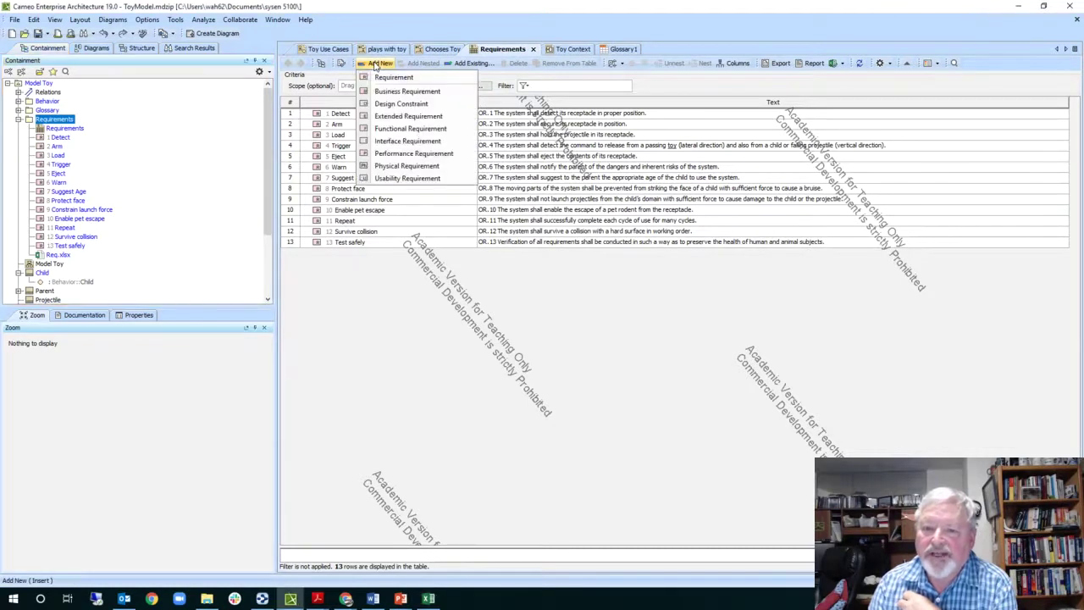
pyautogui.click(391, 77)
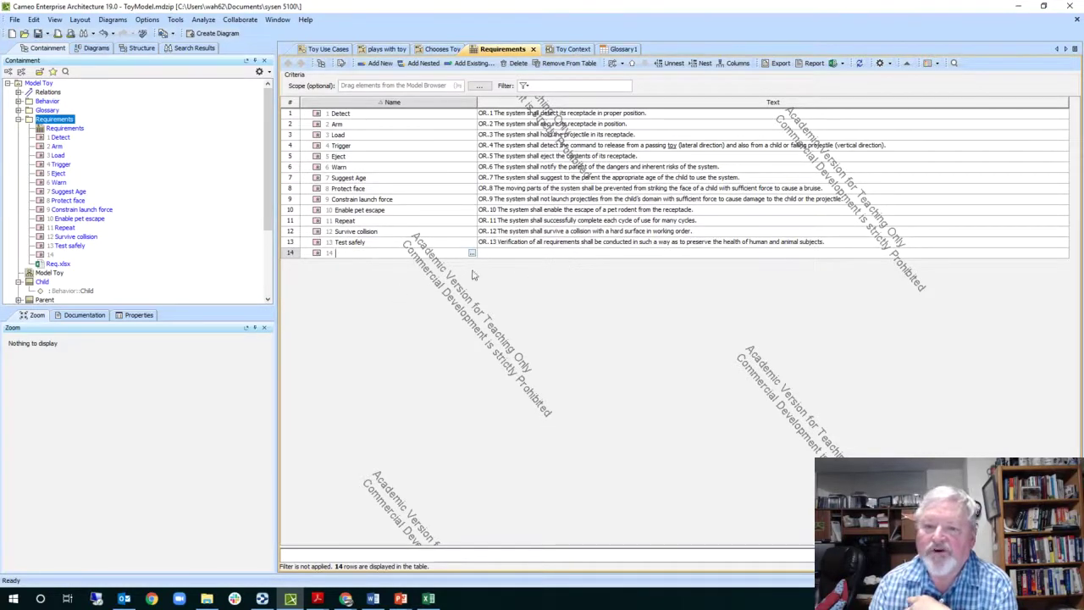
pyautogui.click(102, 33)
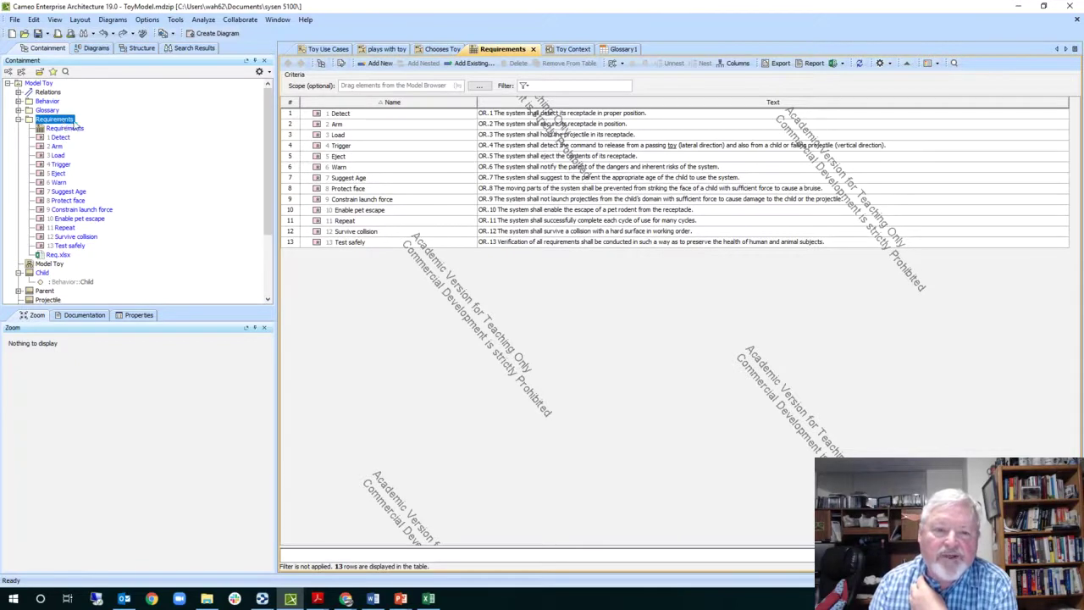
pyautogui.click(78, 129)
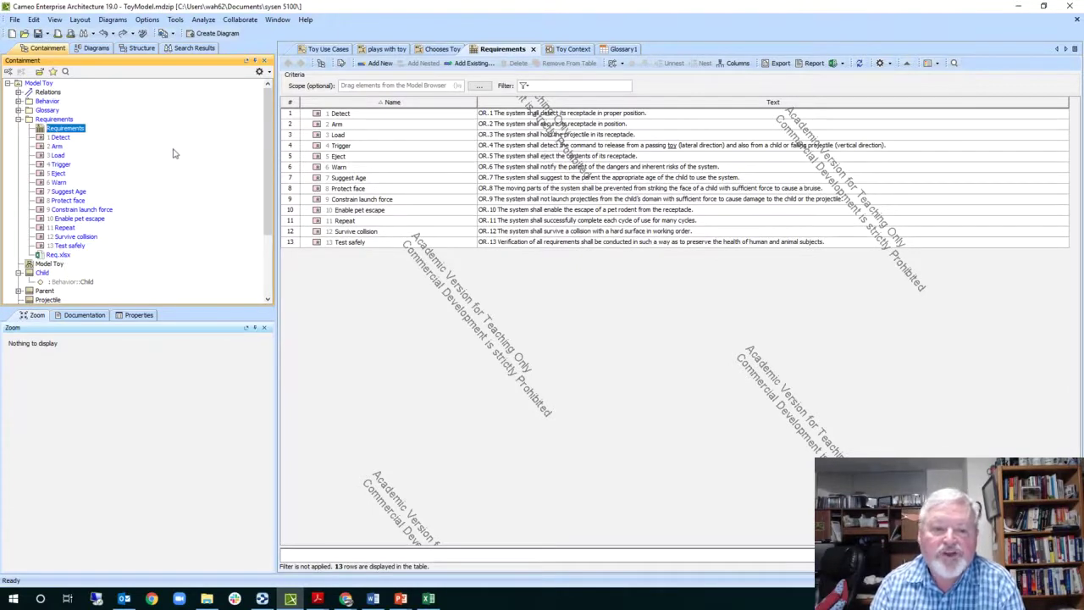
# - Create a Requirement Diagram named Toy under the Requirements package
pyautogui.click(56, 120)
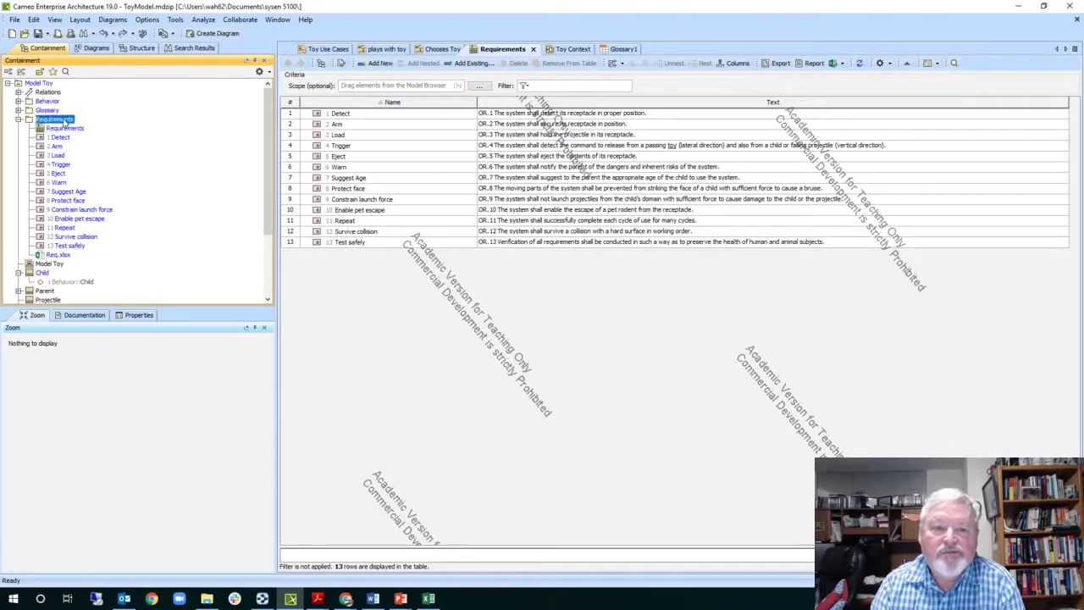
pyautogui.rightClick(65, 123)
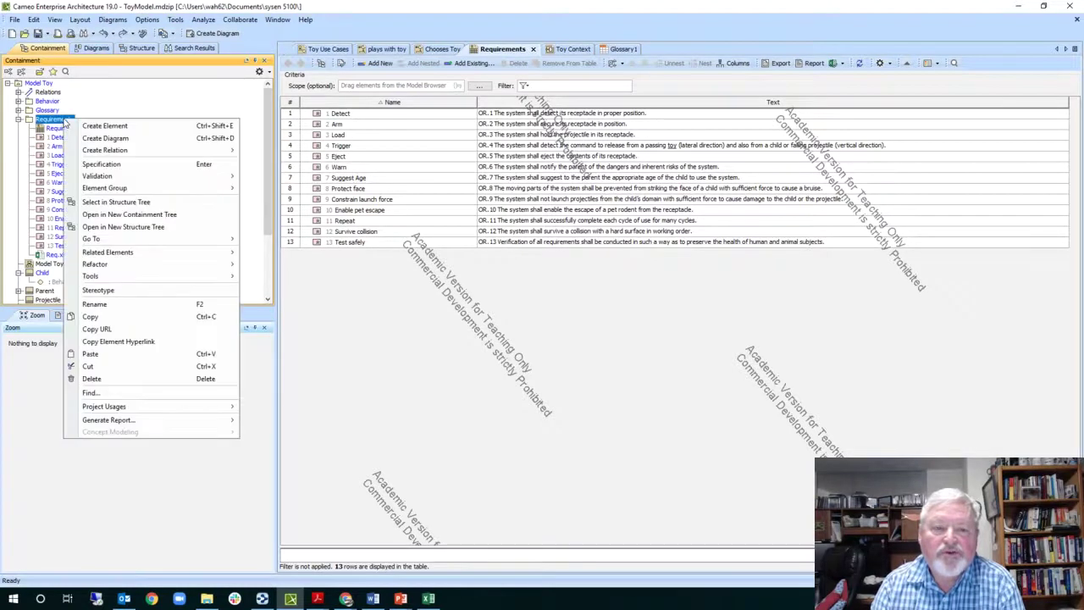
pyautogui.click(119, 139)
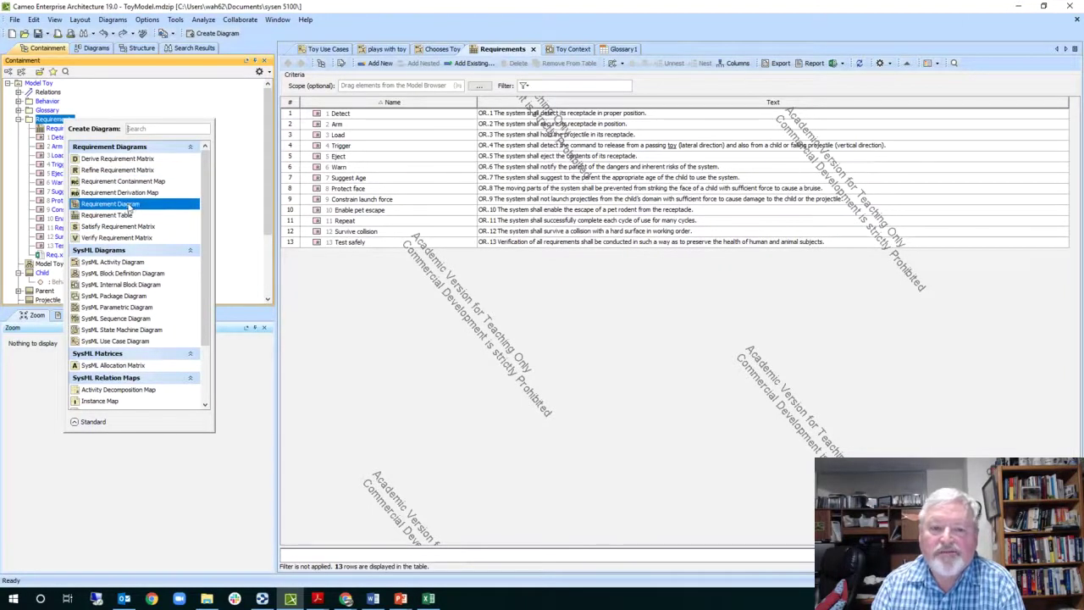
pyautogui.click(130, 208)
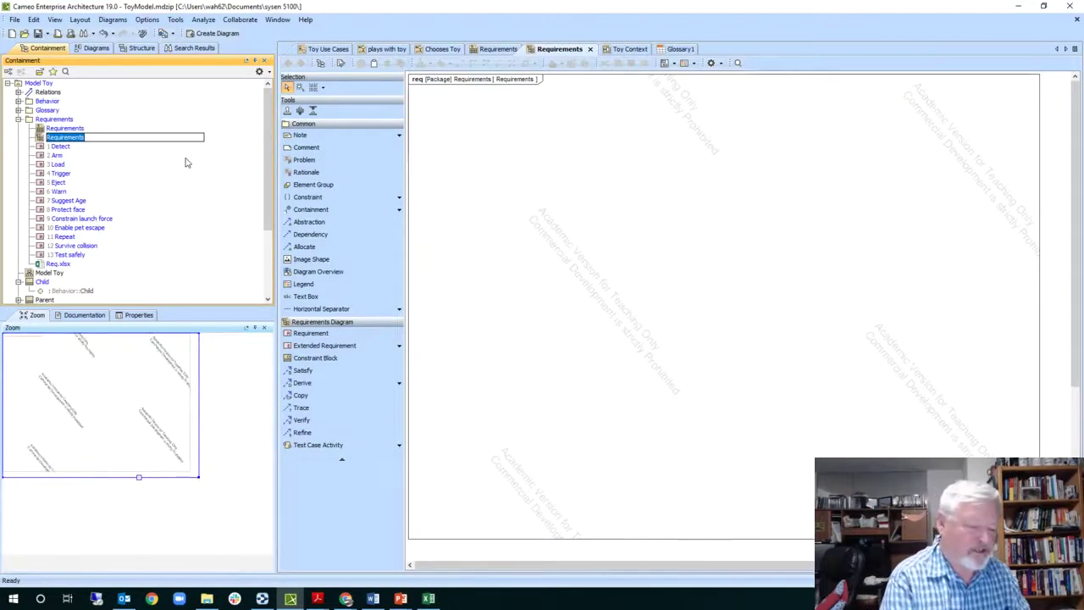
pyautogui.write('Toy')
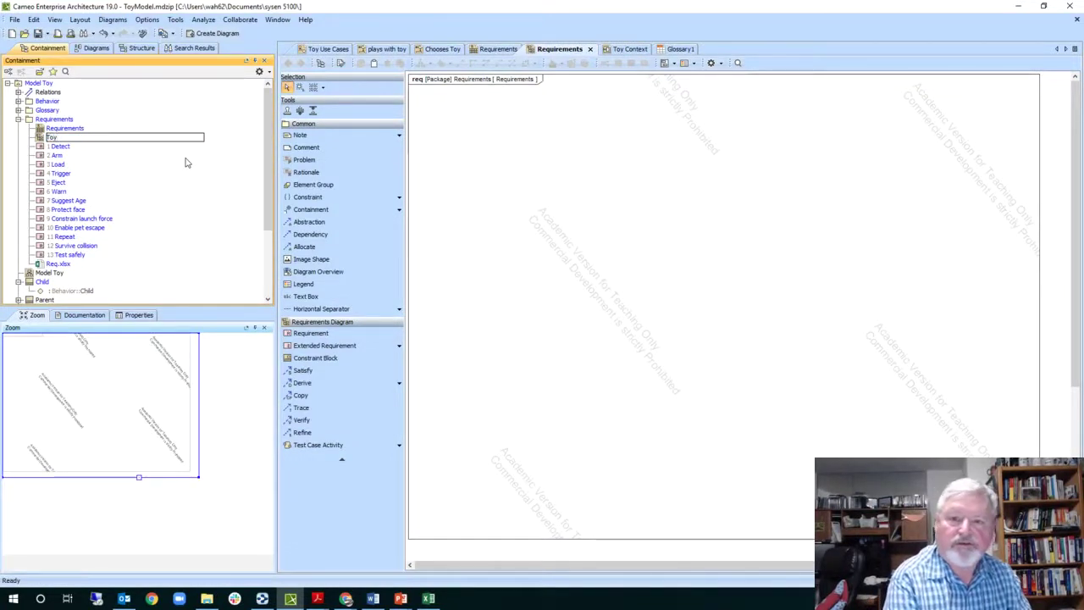
pyautogui.press('Return')
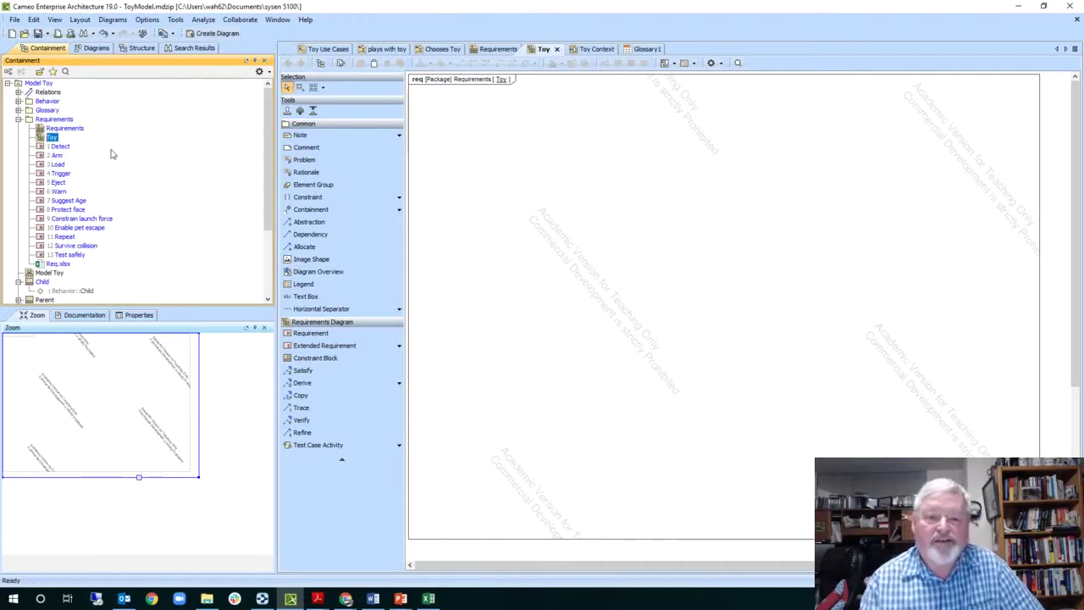
# - Place the Detect and Arm requirements side by side on the Toy diagram
pyautogui.click(63, 147)
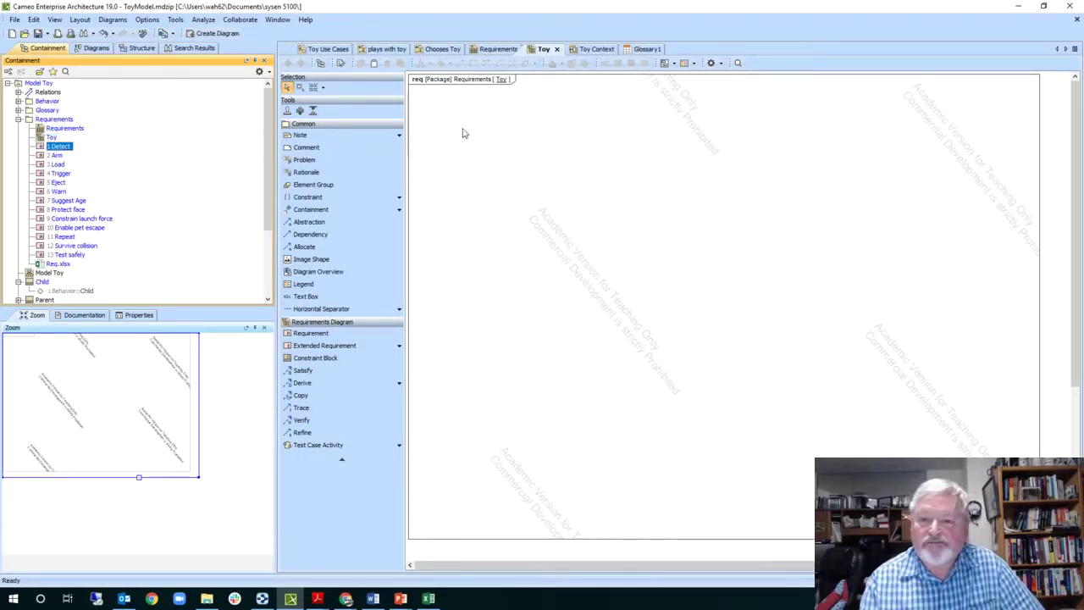
pyautogui.moveTo(462, 133); pyautogui.dragTo(463, 133)
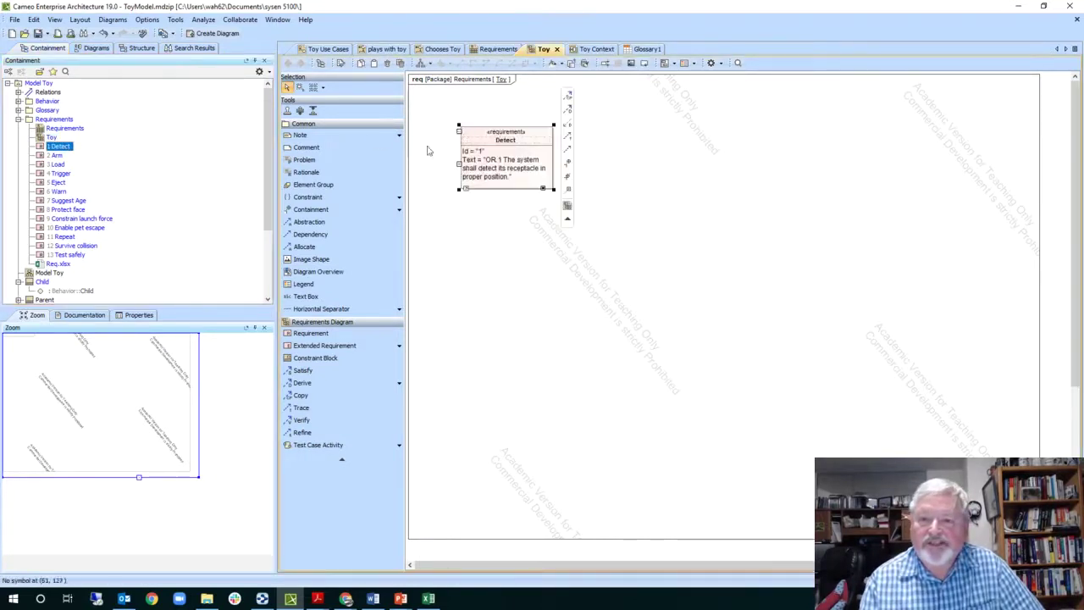
pyautogui.click(57, 155)
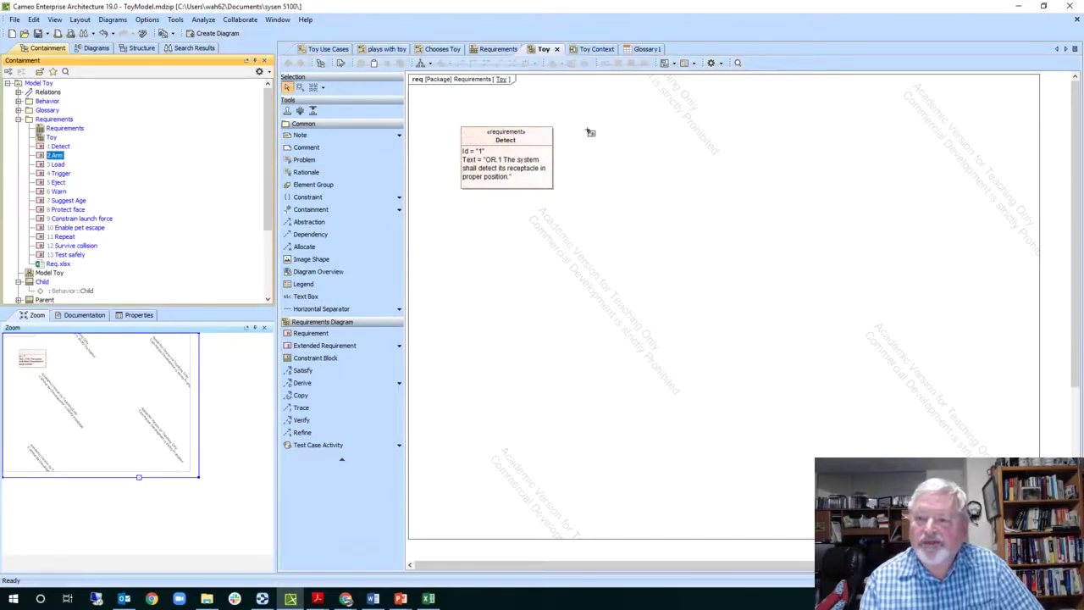
pyautogui.moveTo(588, 134); pyautogui.dragTo(589, 134)
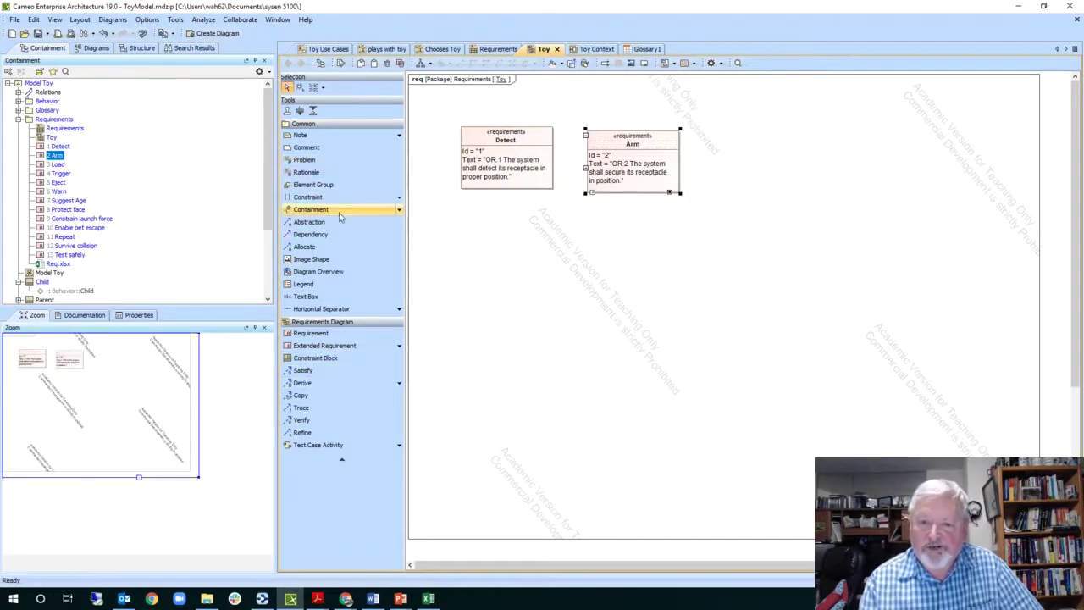
# - Add a new requirement 'New Req' below Detect with text 'dfdfdfdf'
pyautogui.click(316, 334)
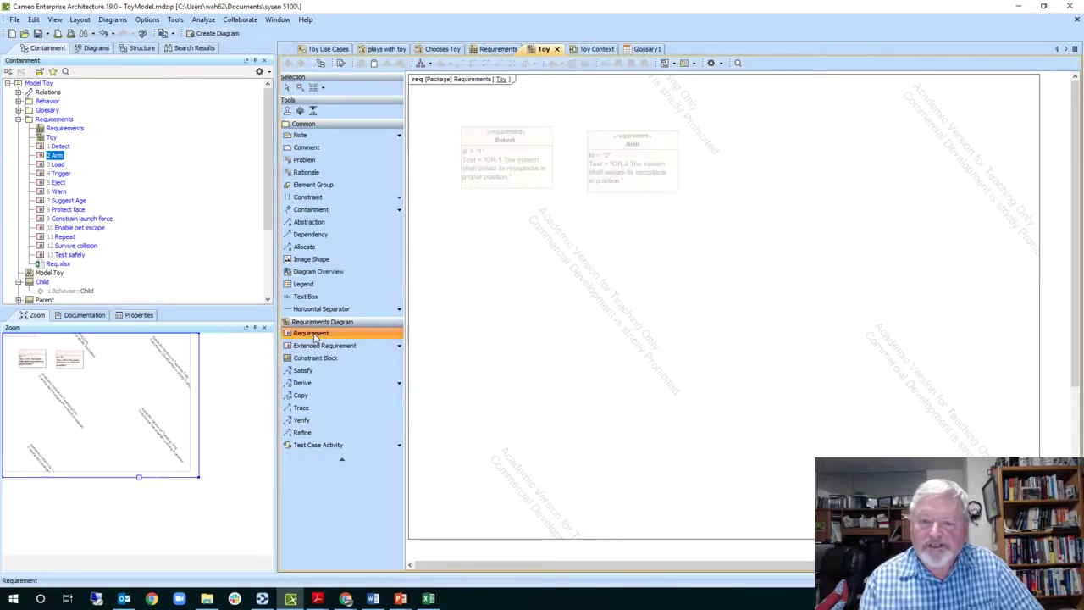
pyautogui.click(486, 243)
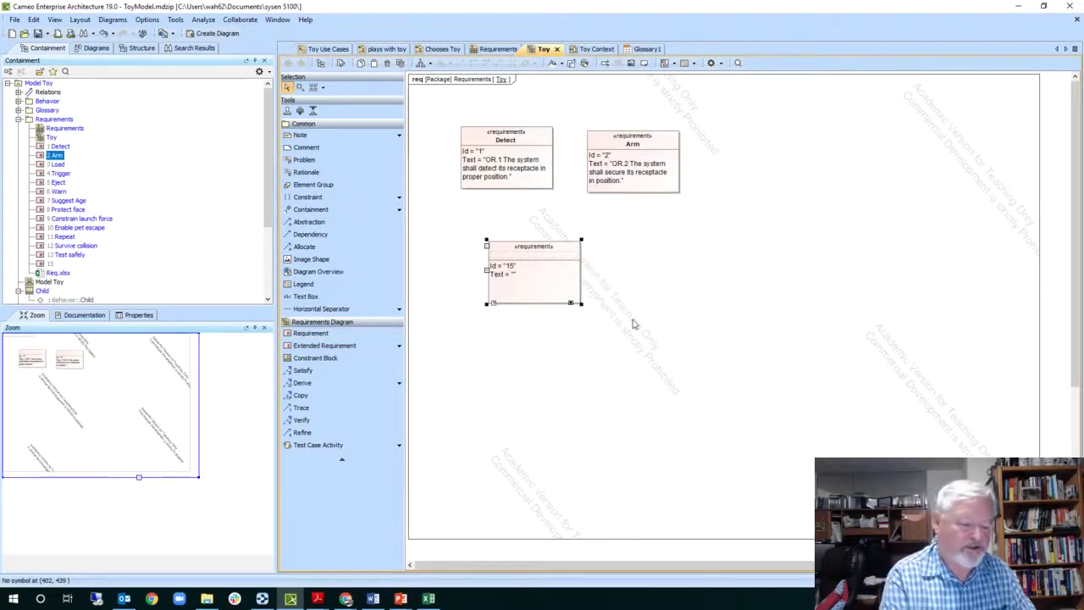
pyautogui.write('New')
pyautogui.press('Return')
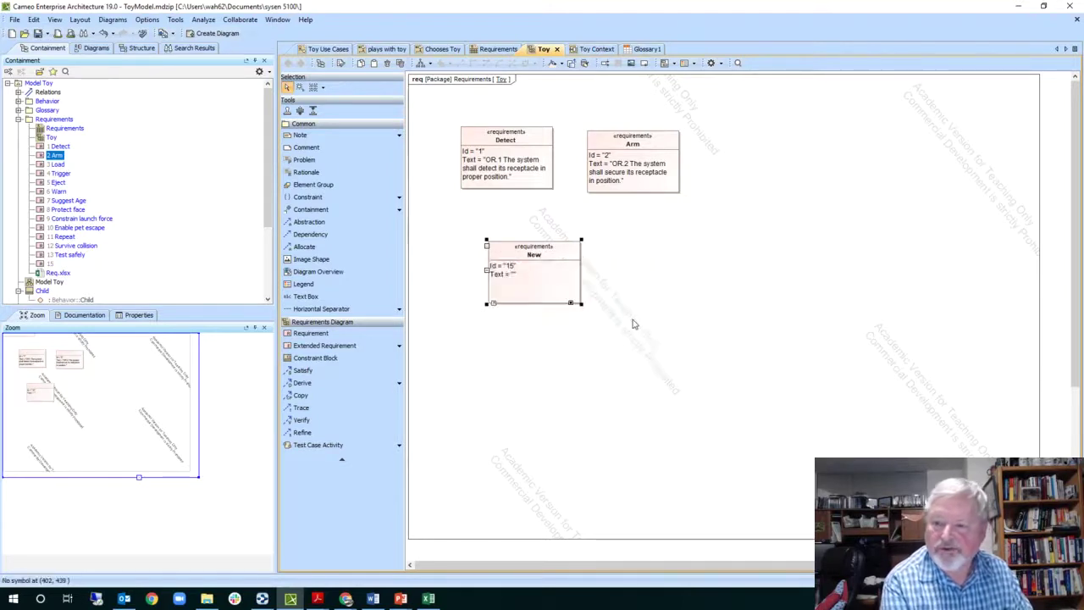
pyautogui.write('Req')
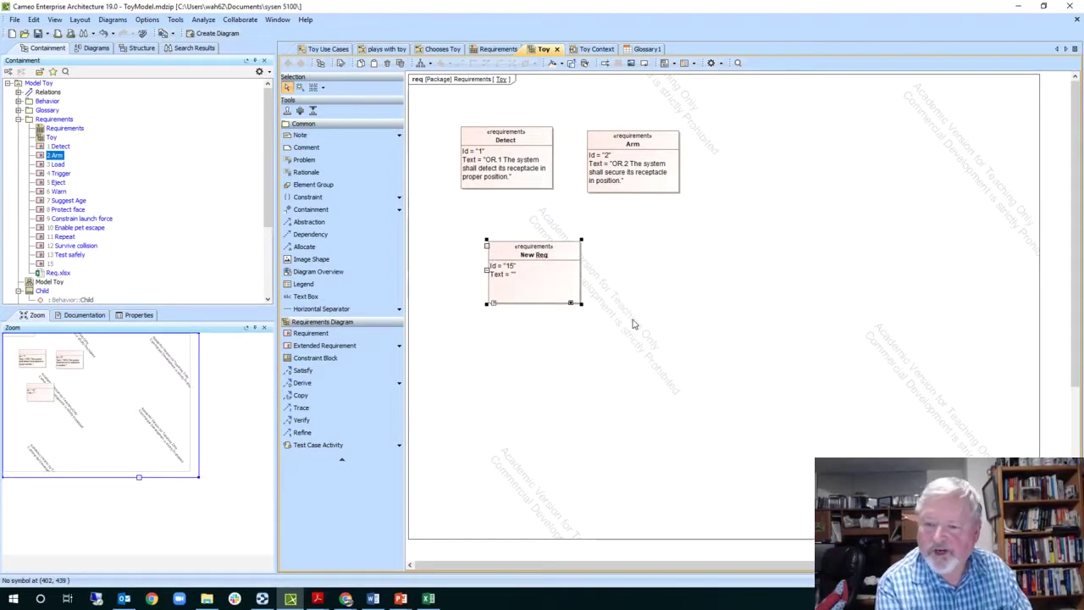
pyautogui.press('Return')
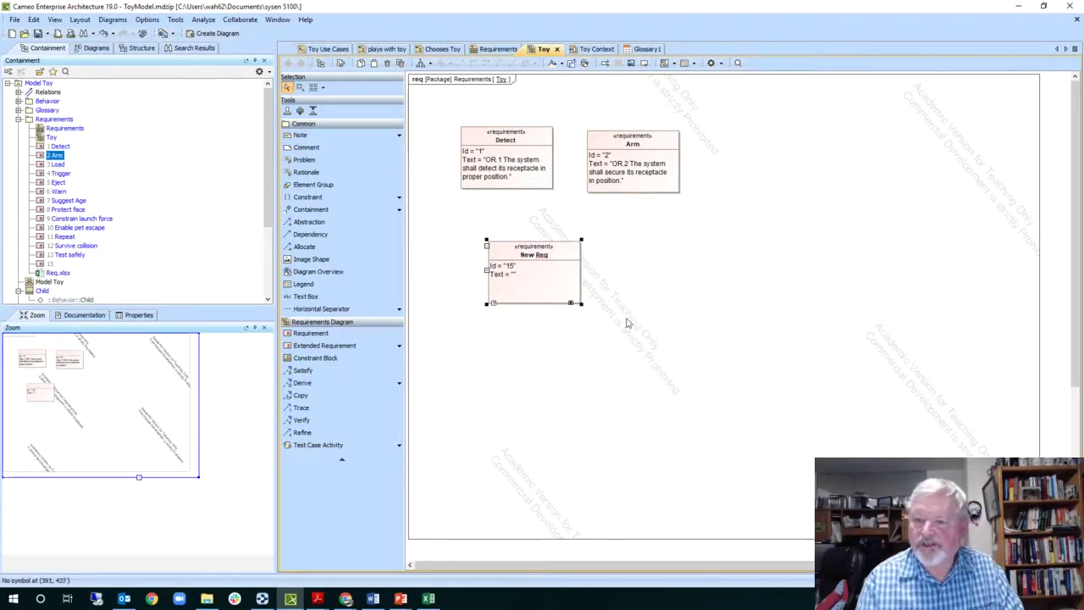
pyautogui.click(525, 279)
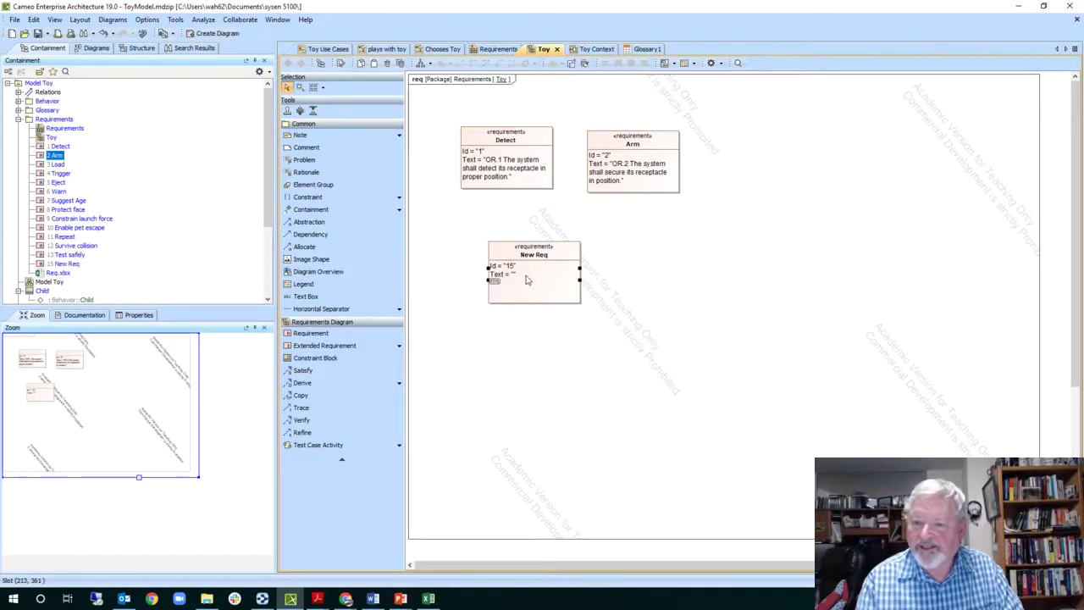
pyautogui.click(519, 274)
pyautogui.write('dfdfdfdf')
pyautogui.click(644, 293)
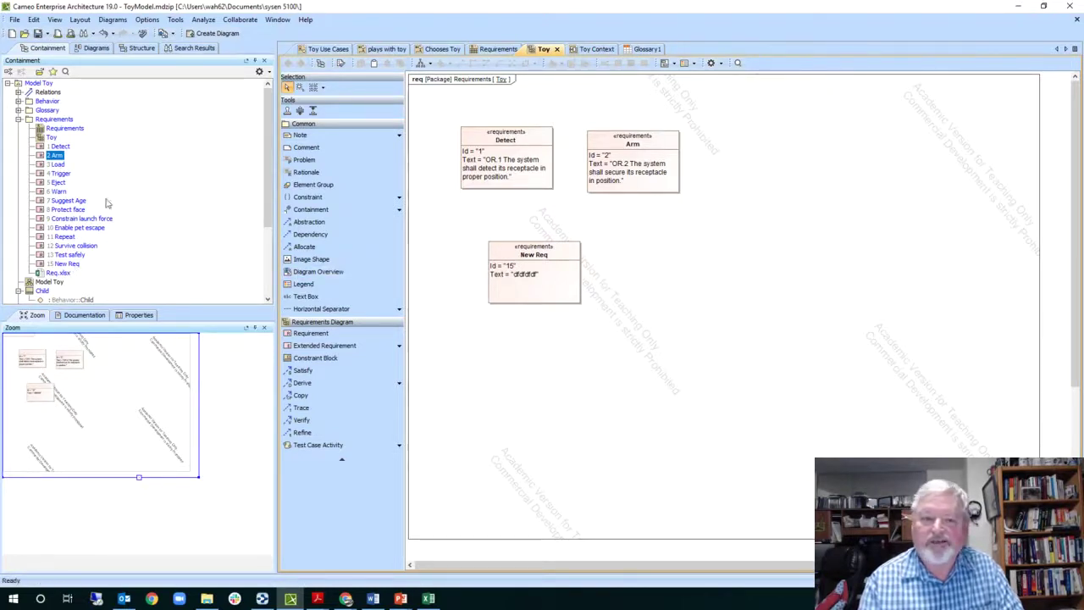
# - Drag the Eject requirement onto the Toy diagram to the right of New Req
pyautogui.moveTo(56, 183); pyautogui.dragTo(619, 241)
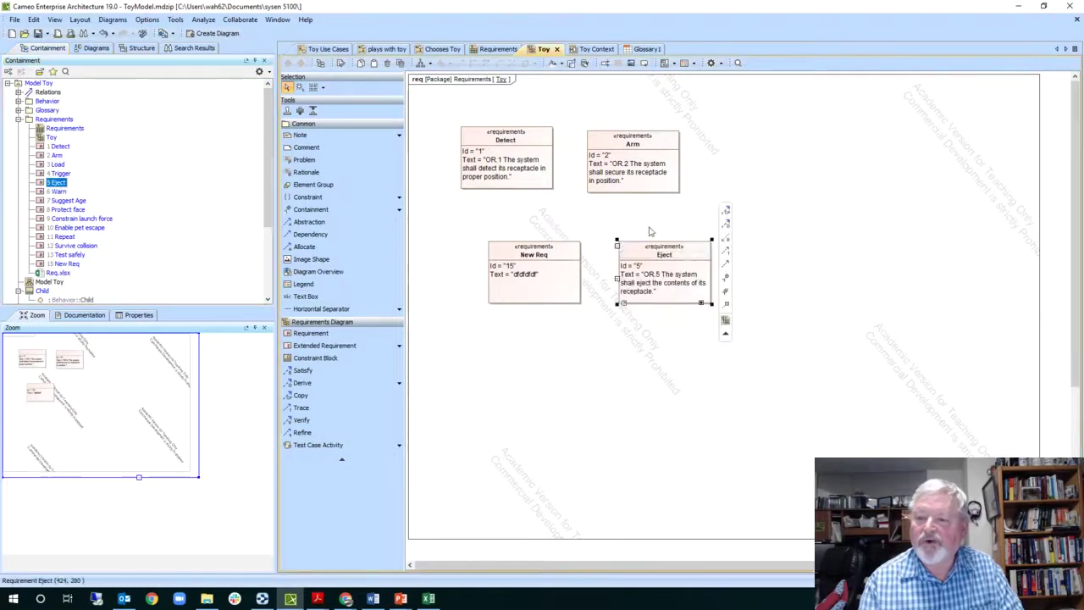